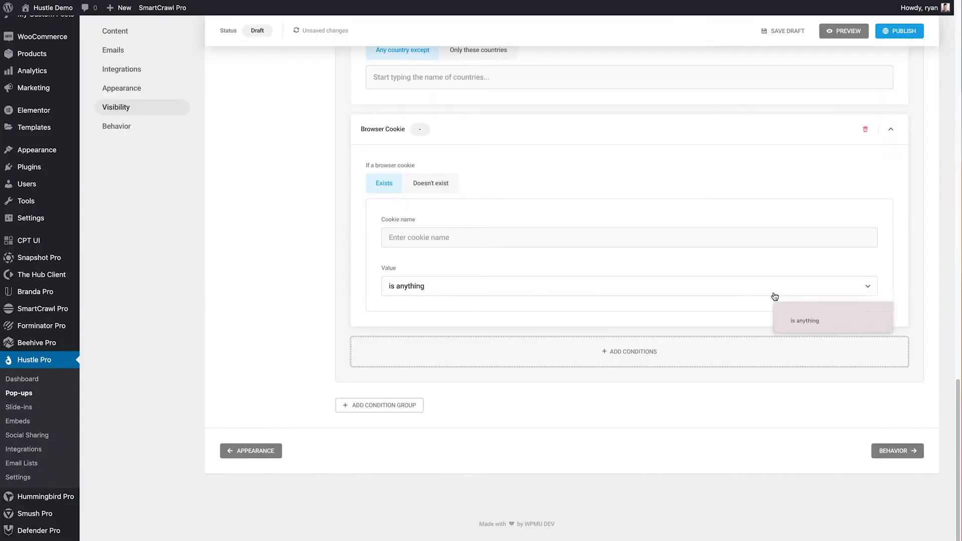
Open the Hustle documentation and go to the Visibility (Modules) topic under Creating Modules.
{"action": "scroll", "coordinate": [772, 298], "scroll_direction": "up", "scroll_amount": 20}
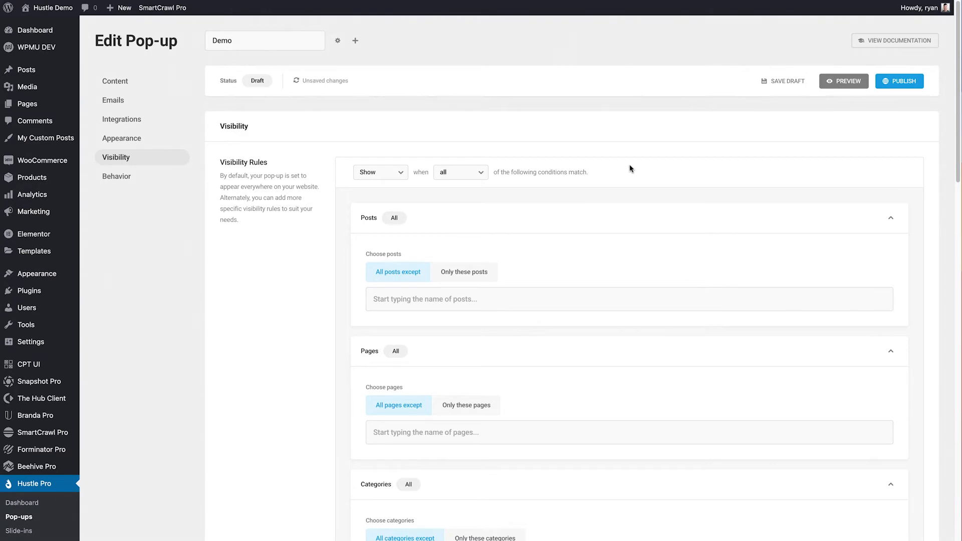
{"action": "left_click", "coordinate": [881, 41]}
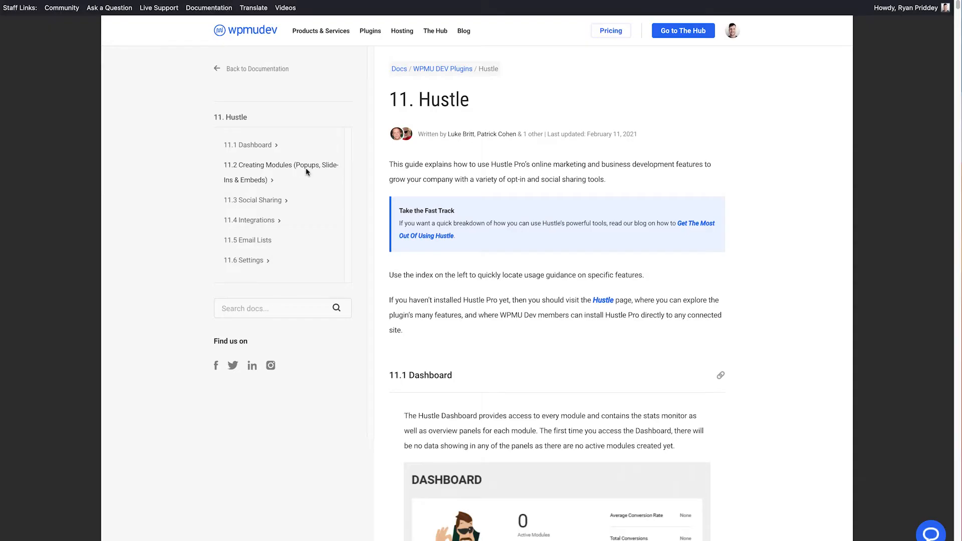
{"action": "left_click", "coordinate": [307, 171]}
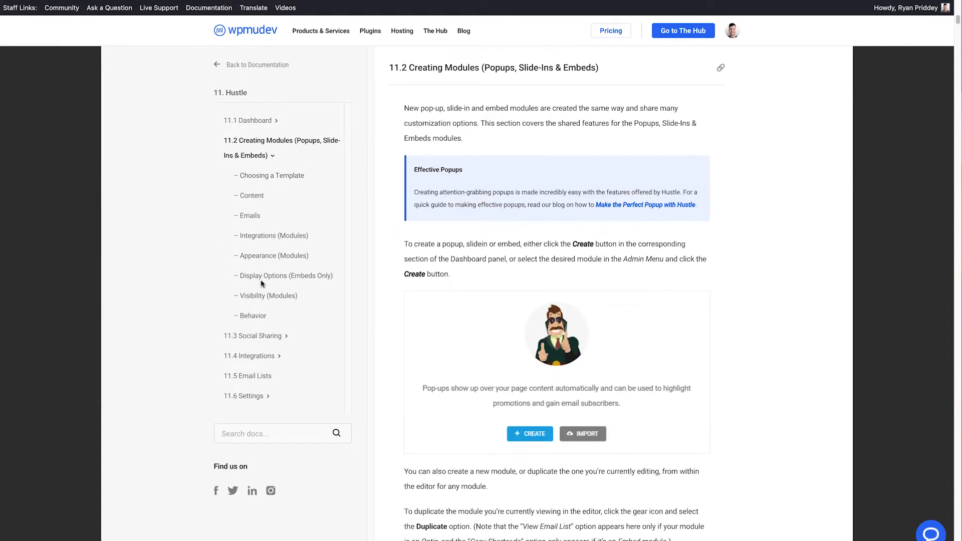
{"action": "left_click", "coordinate": [262, 296]}
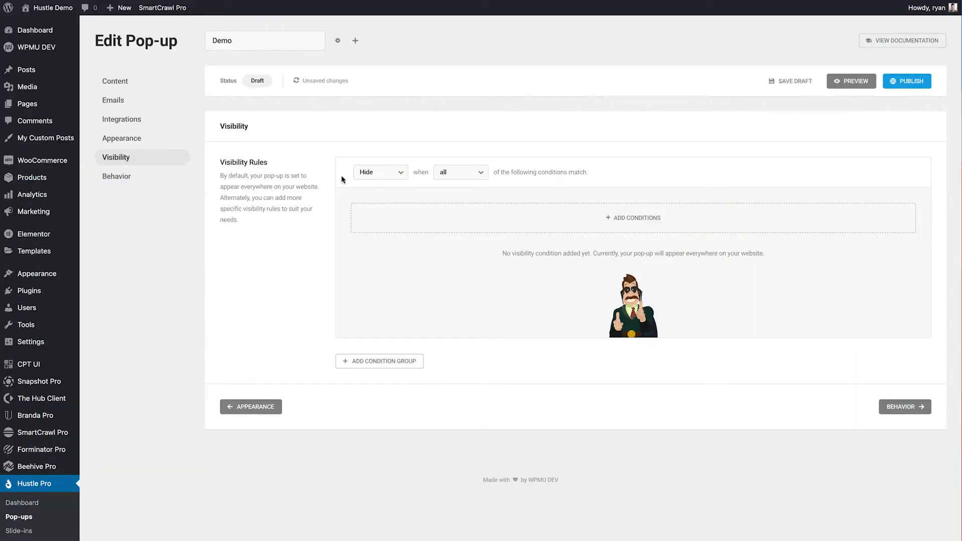
Try both the Show and Hide actions for the visibility rule, ending with Show.
{"action": "left_click", "coordinate": [399, 177]}
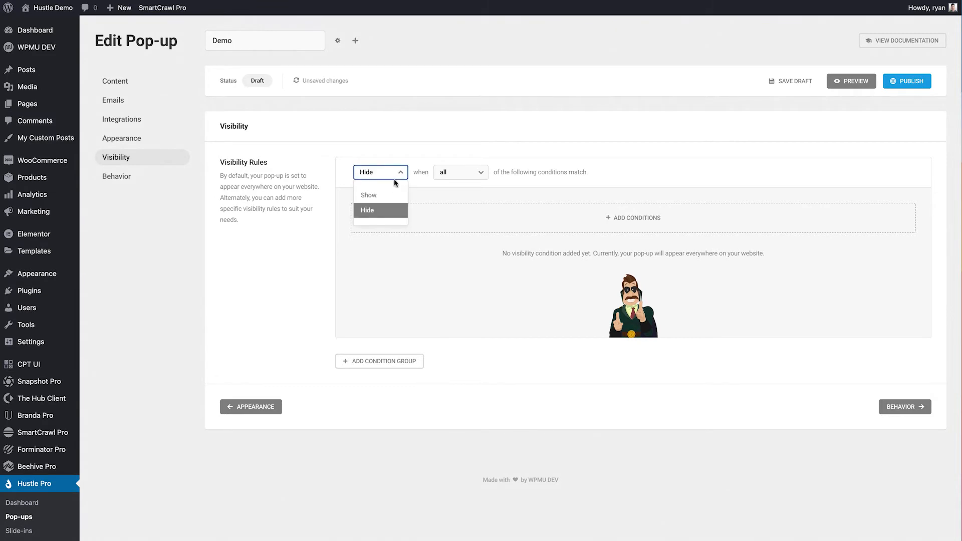
{"action": "left_click", "coordinate": [386, 193]}
{"action": "left_click", "coordinate": [392, 173]}
{"action": "left_click", "coordinate": [382, 213]}
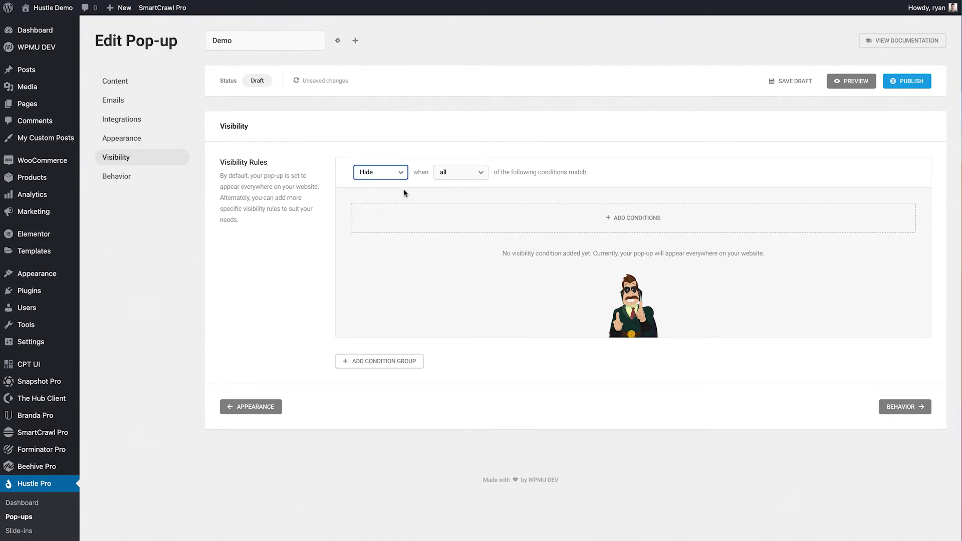
{"action": "left_click", "coordinate": [402, 176]}
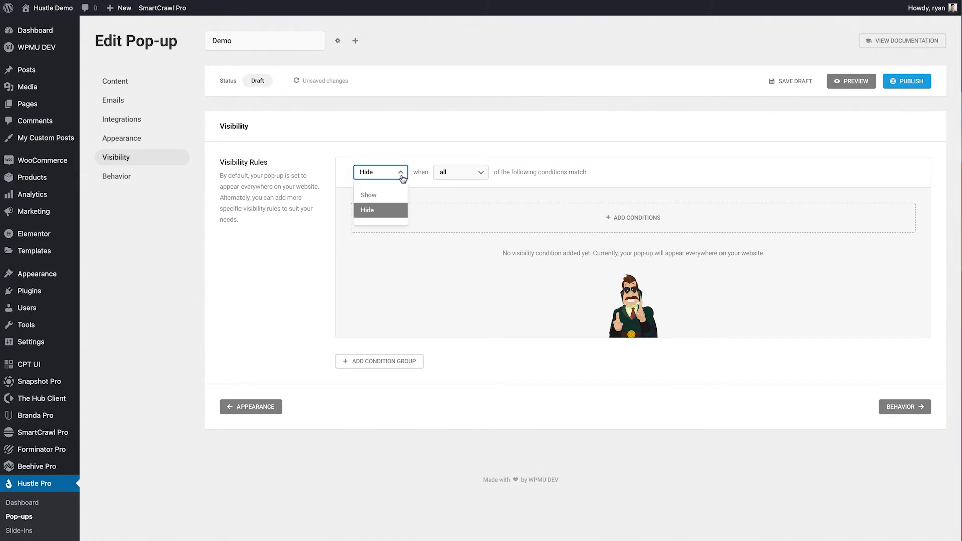
{"action": "left_click", "coordinate": [388, 194]}
Add a Pages condition to the Show rule.
{"action": "left_click", "coordinate": [620, 222]}
{"action": "left_click", "coordinate": [596, 172]}
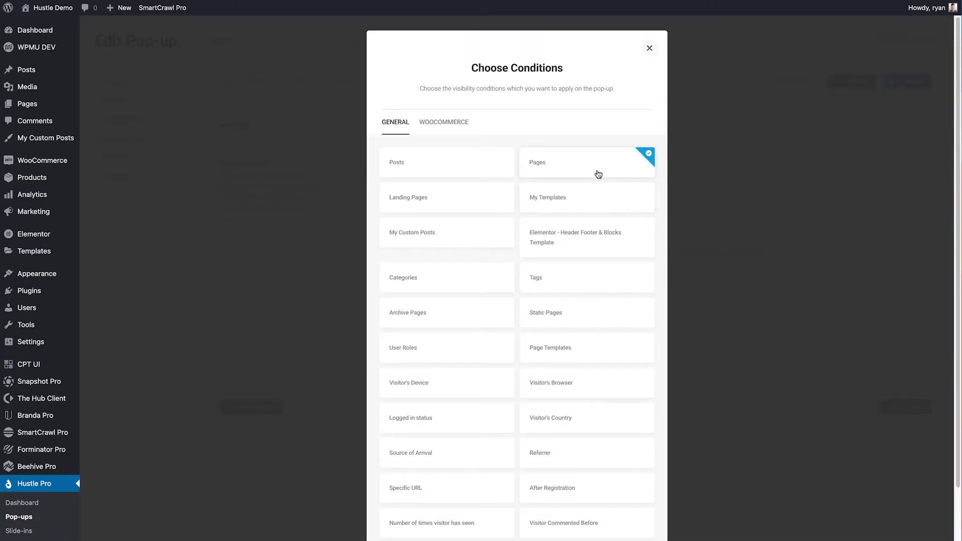
{"action": "scroll", "coordinate": [616, 232], "scroll_direction": "down", "scroll_amount": 3}
{"action": "left_click", "coordinate": [633, 524]}
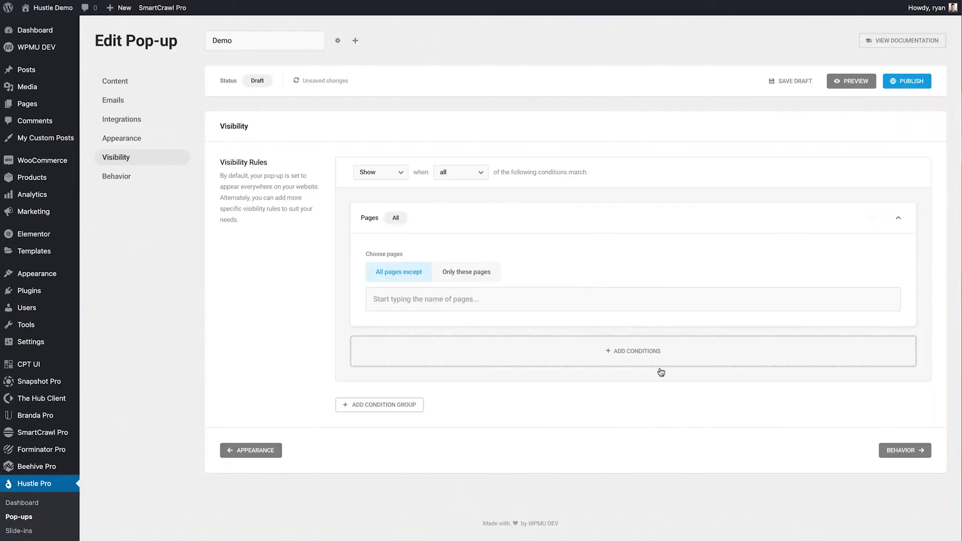
Add a second condition group and set its action to Hide.
{"action": "left_click", "coordinate": [386, 407]}
{"action": "scroll", "coordinate": [440, 381], "scroll_direction": "down", "scroll_amount": 2}
{"action": "left_click", "coordinate": [378, 299]}
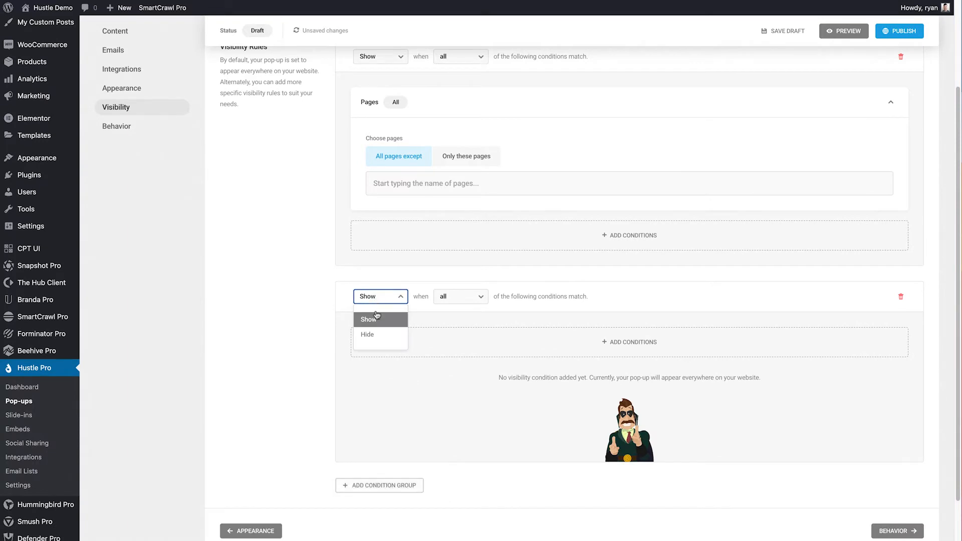
{"action": "left_click", "coordinate": [371, 334]}
Add a Logged in status condition to the Hide group.
{"action": "left_click", "coordinate": [553, 349]}
{"action": "left_click", "coordinate": [435, 426]}
{"action": "scroll", "coordinate": [435, 425], "scroll_direction": "down", "scroll_amount": 2}
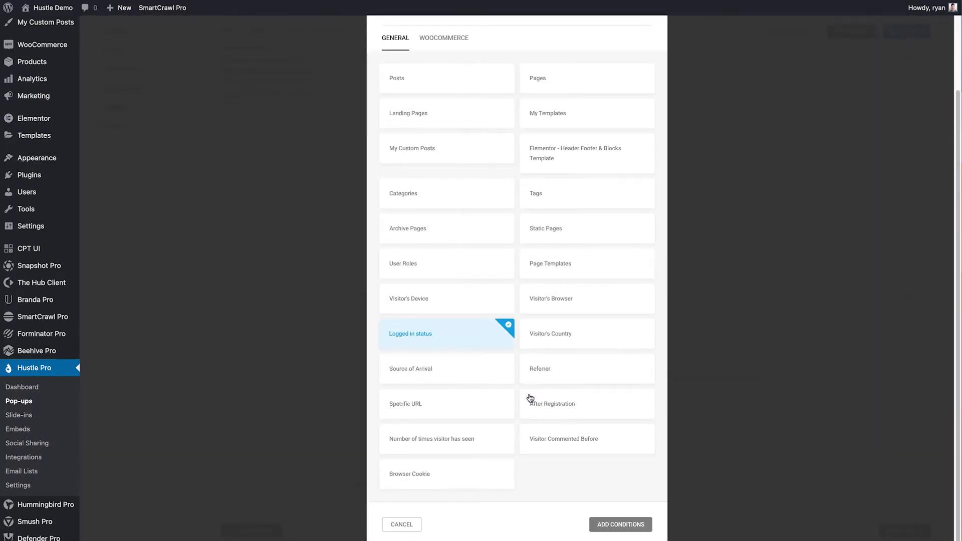
{"action": "left_click", "coordinate": [610, 522]}
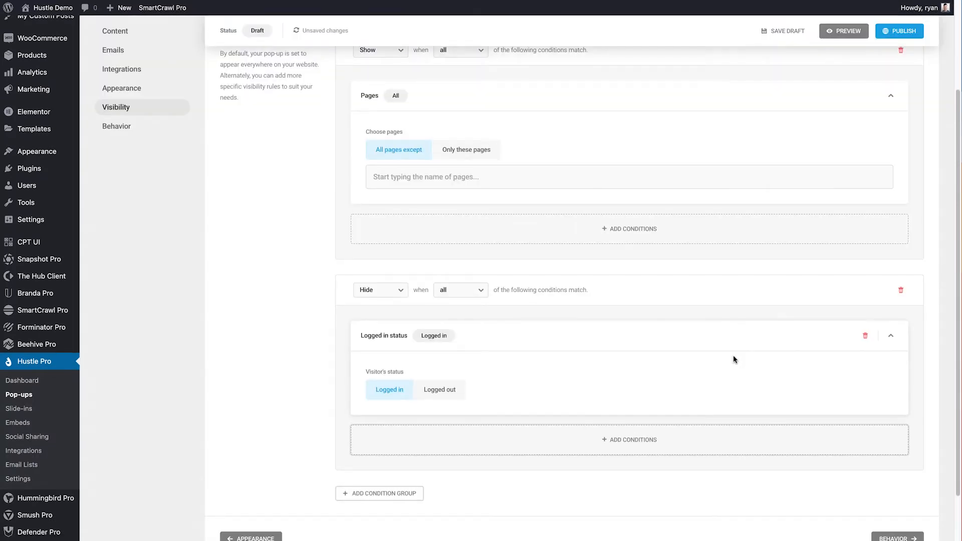
{"action": "scroll", "coordinate": [721, 341], "scroll_direction": "up", "scroll_amount": 1}
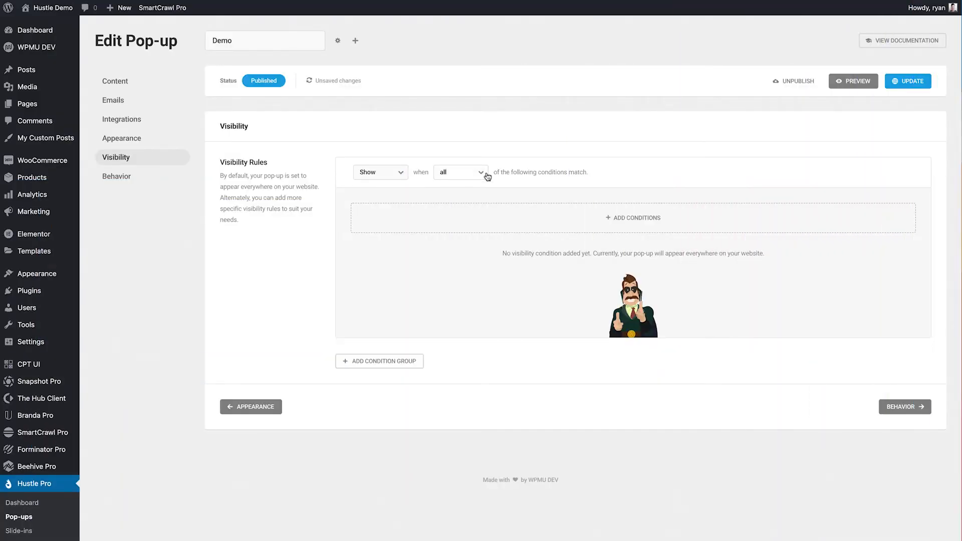
Try the all and any matching options for the rule, ending with any.
{"action": "left_click", "coordinate": [480, 173]}
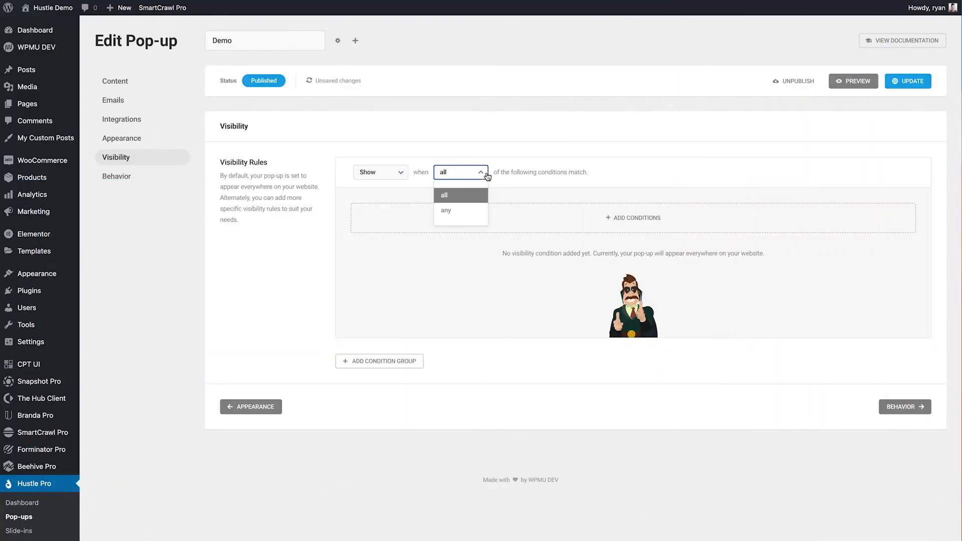
{"action": "left_click", "coordinate": [469, 200]}
{"action": "left_click", "coordinate": [640, 178]}
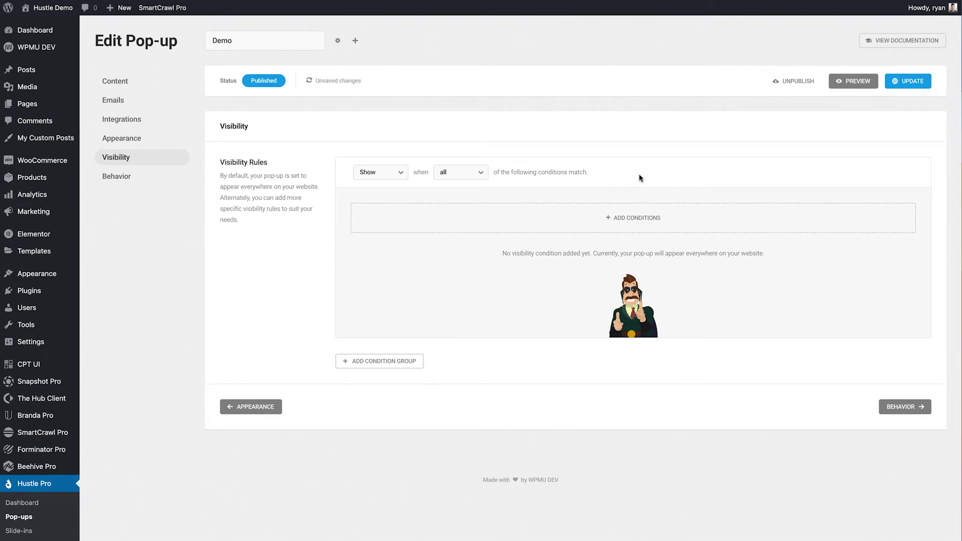
{"action": "left_click", "coordinate": [478, 176]}
{"action": "left_click", "coordinate": [469, 212]}
{"action": "left_click", "coordinate": [637, 166]}
Set the visibility rule to Show when all of its conditions match.
{"action": "left_click", "coordinate": [400, 175]}
{"action": "left_click", "coordinate": [393, 196]}
{"action": "left_click", "coordinate": [481, 178]}
{"action": "left_click", "coordinate": [479, 199]}
Add Source of Arrival and Visitor's Device conditions, and choose a search engine as the source of arrival.
{"action": "left_click", "coordinate": [623, 217]}
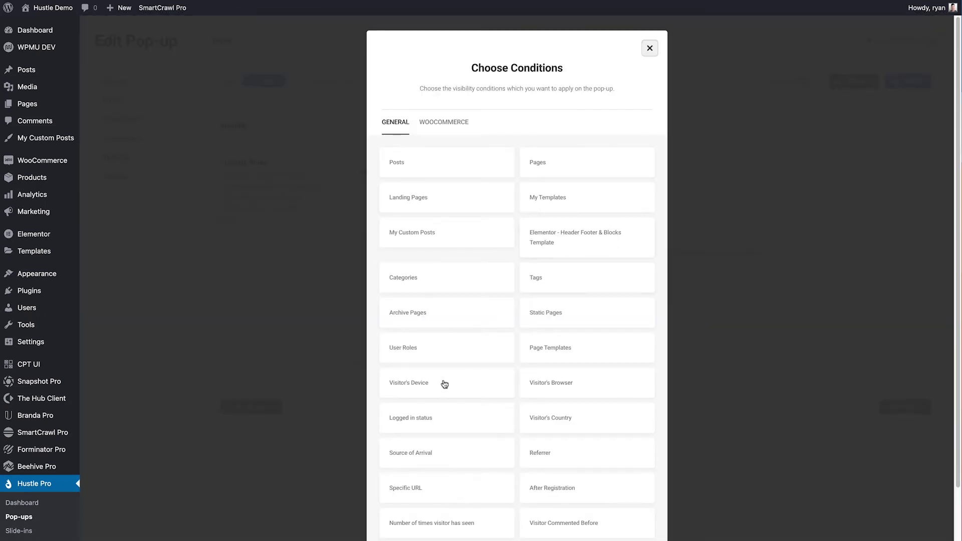
{"action": "left_click", "coordinate": [422, 451]}
{"action": "left_click", "coordinate": [423, 386]}
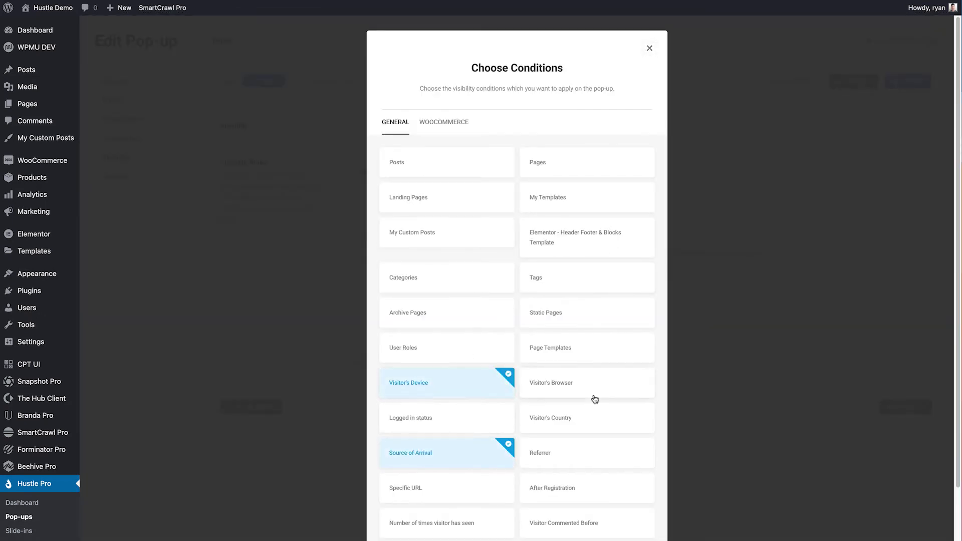
{"action": "scroll", "coordinate": [591, 405], "scroll_direction": "down", "scroll_amount": 2}
{"action": "left_click", "coordinate": [608, 525]}
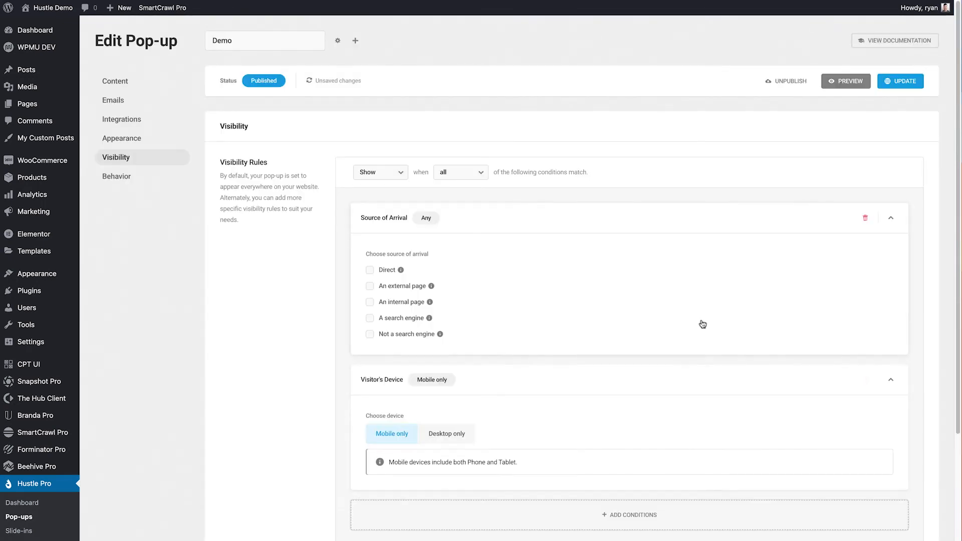
{"action": "left_click", "coordinate": [425, 320]}
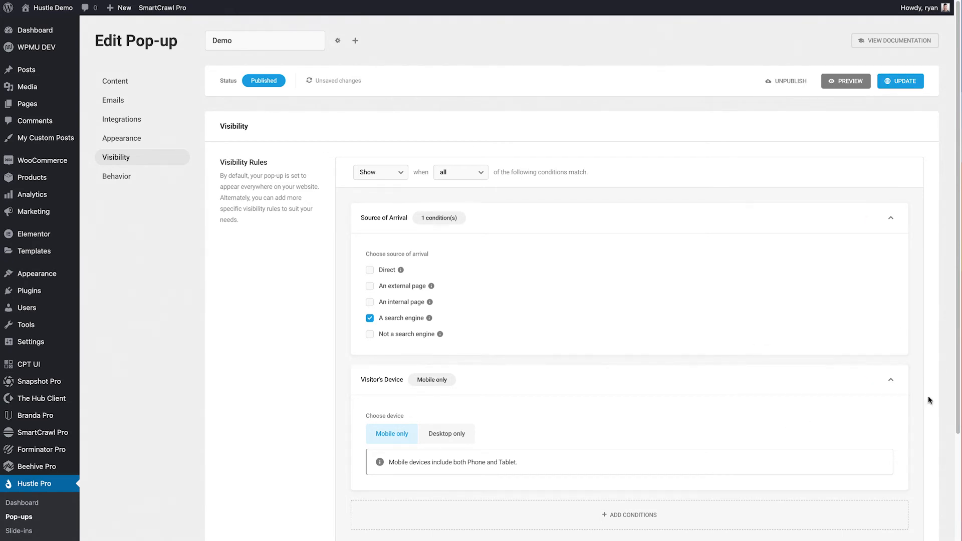
Make the rule with the source and device conditions apply when any condition matches.
{"action": "left_click", "coordinate": [465, 175]}
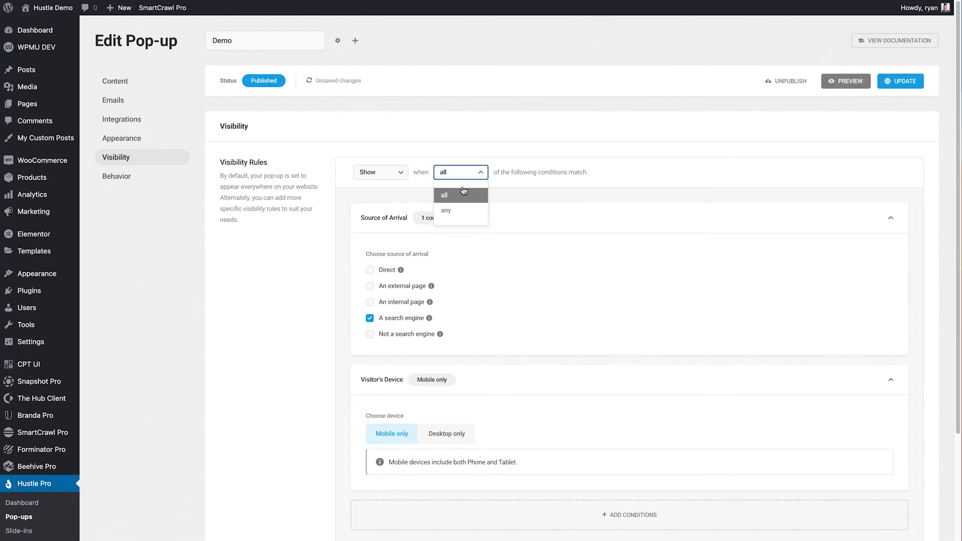
{"action": "left_click", "coordinate": [459, 209]}
{"action": "left_click", "coordinate": [302, 267]}
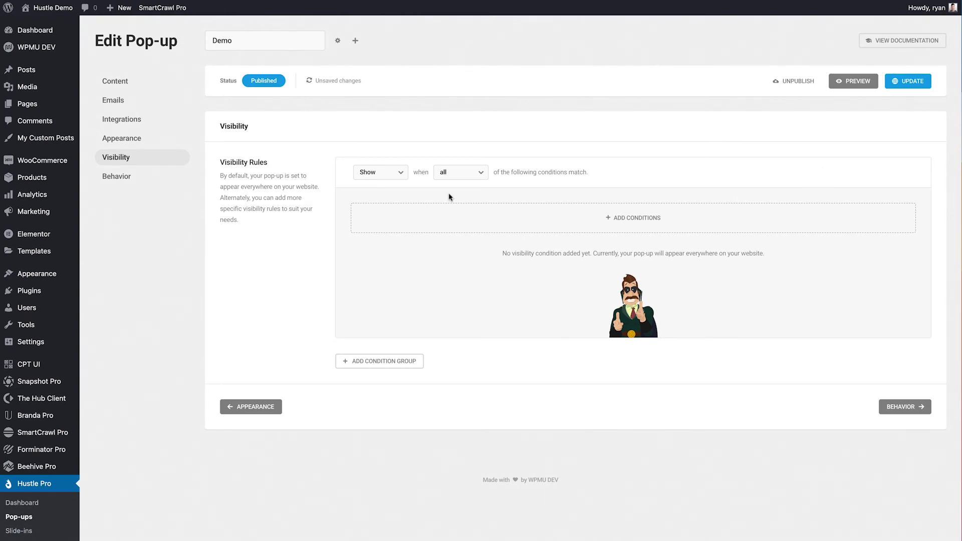
Set the empty visibility rule to Show when all conditions match.
{"action": "left_click", "coordinate": [407, 176]}
{"action": "left_click", "coordinate": [404, 199]}
{"action": "left_click", "coordinate": [472, 177]}
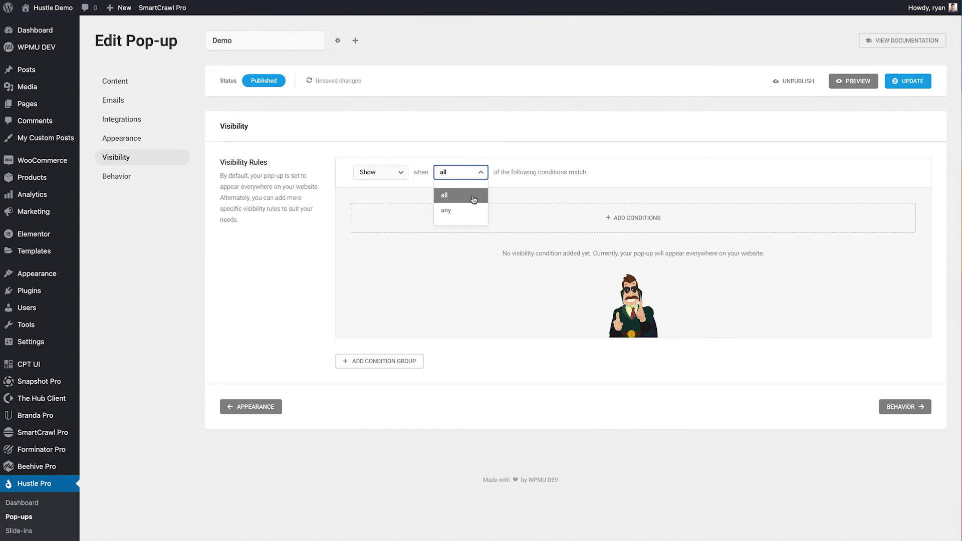
{"action": "left_click", "coordinate": [500, 196]}
{"action": "left_click", "coordinate": [632, 182]}
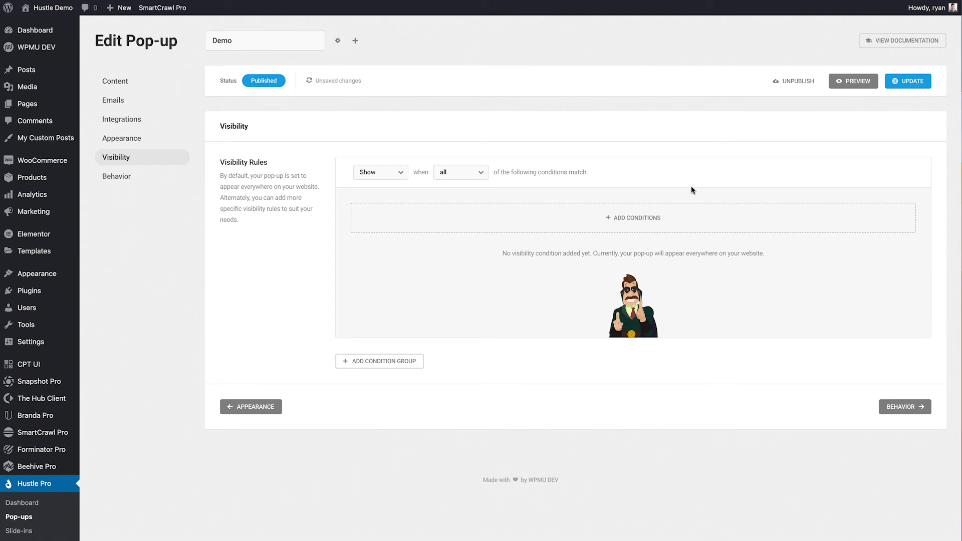
Add Pages and Categories conditions to the visibility rule.
{"action": "left_click", "coordinate": [660, 219]}
{"action": "left_click", "coordinate": [553, 171]}
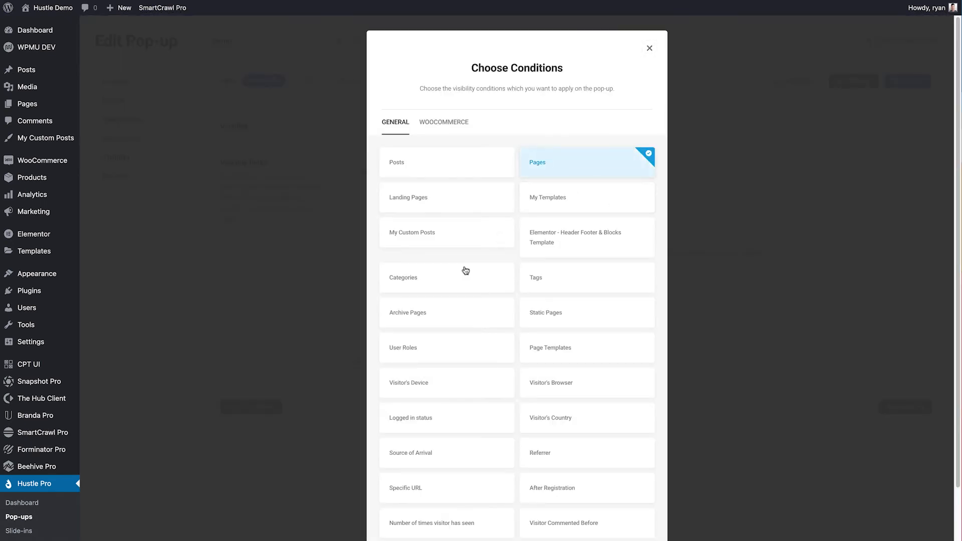
{"action": "left_click", "coordinate": [464, 273]}
{"action": "scroll", "coordinate": [621, 331], "scroll_direction": "down", "scroll_amount": 3}
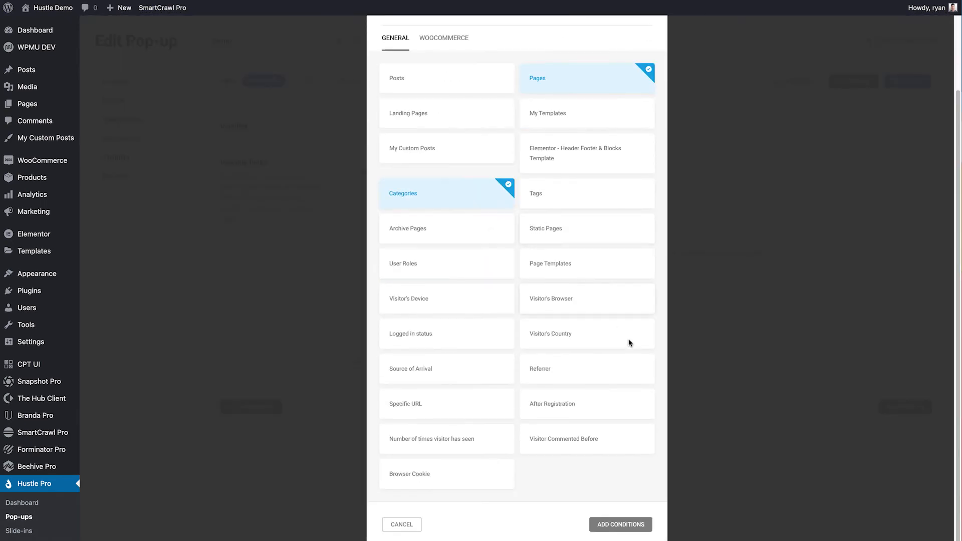
{"action": "left_click", "coordinate": [634, 528]}
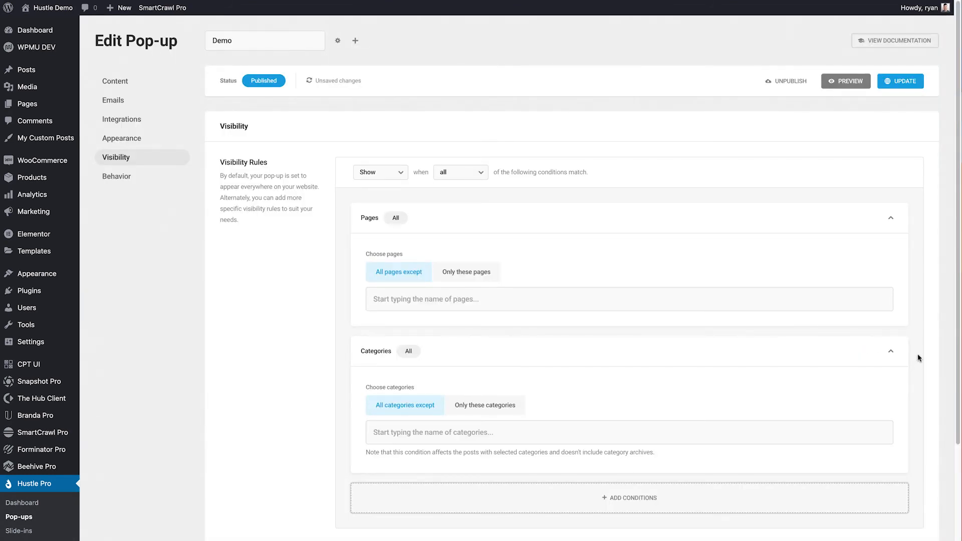
Change the rule with the Pages and Categories conditions to match any of them.
{"action": "left_click", "coordinate": [468, 176]}
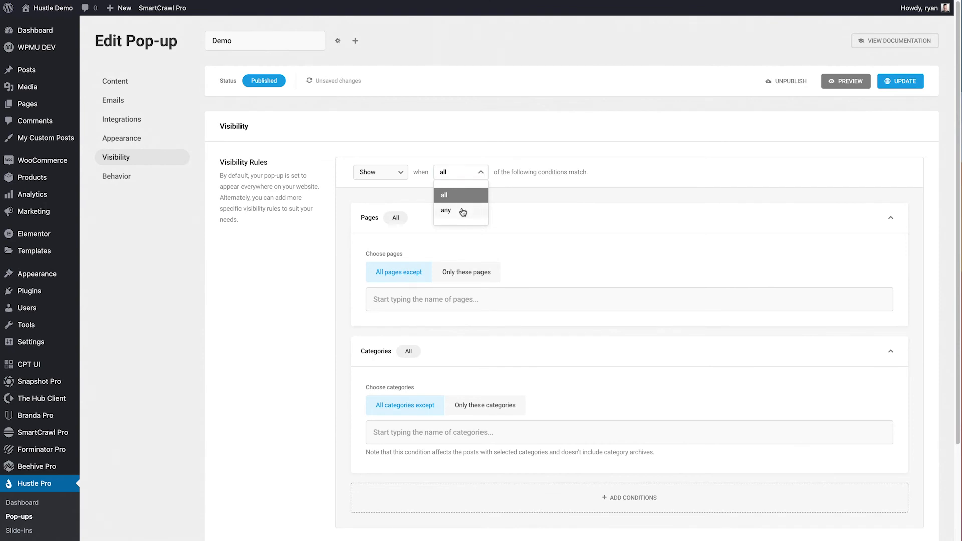
{"action": "left_click", "coordinate": [461, 210]}
{"action": "left_click", "coordinate": [659, 169]}
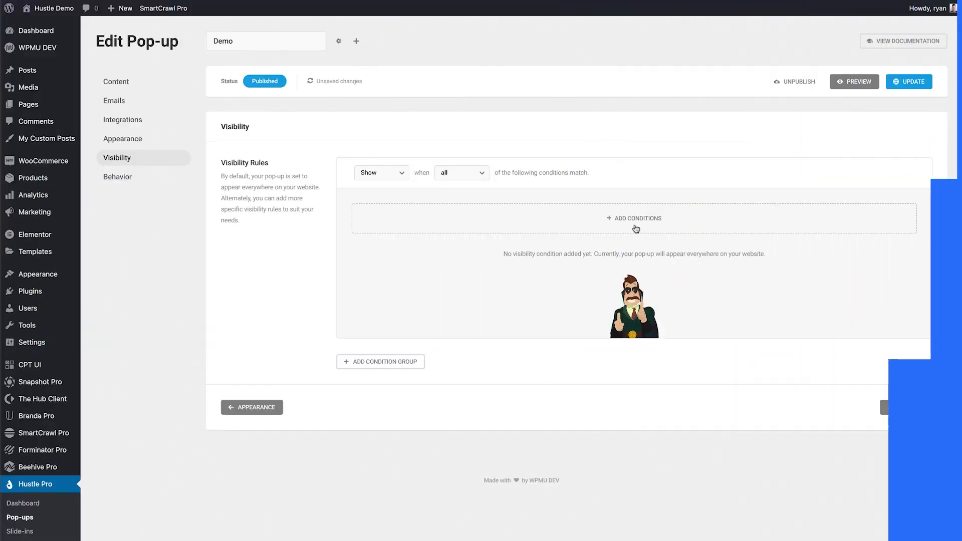
Create a second condition group, and add Pages, User Roles, Logged in status and Visitor's Device conditions to the first group.
{"action": "left_click", "coordinate": [414, 362]}
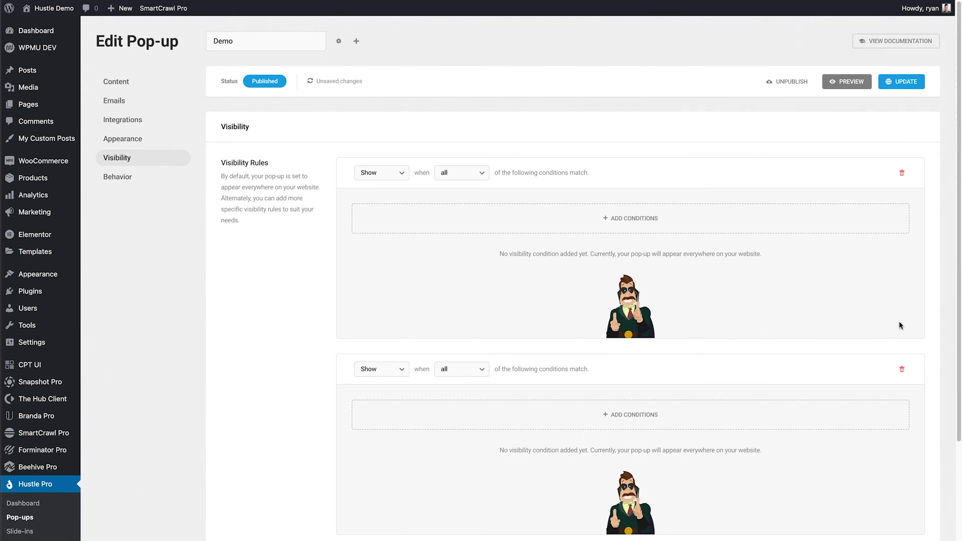
{"action": "left_click", "coordinate": [678, 218]}
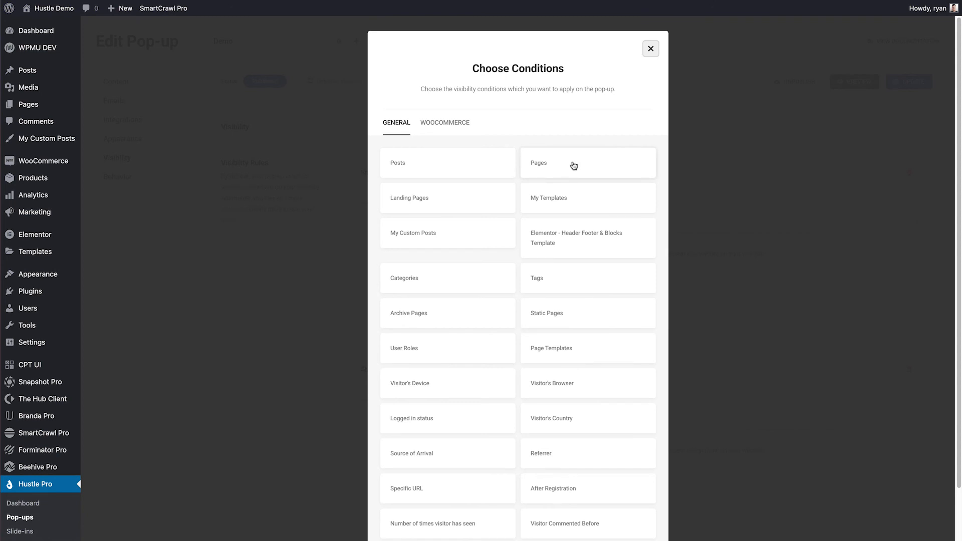
{"action": "left_click", "coordinate": [574, 166]}
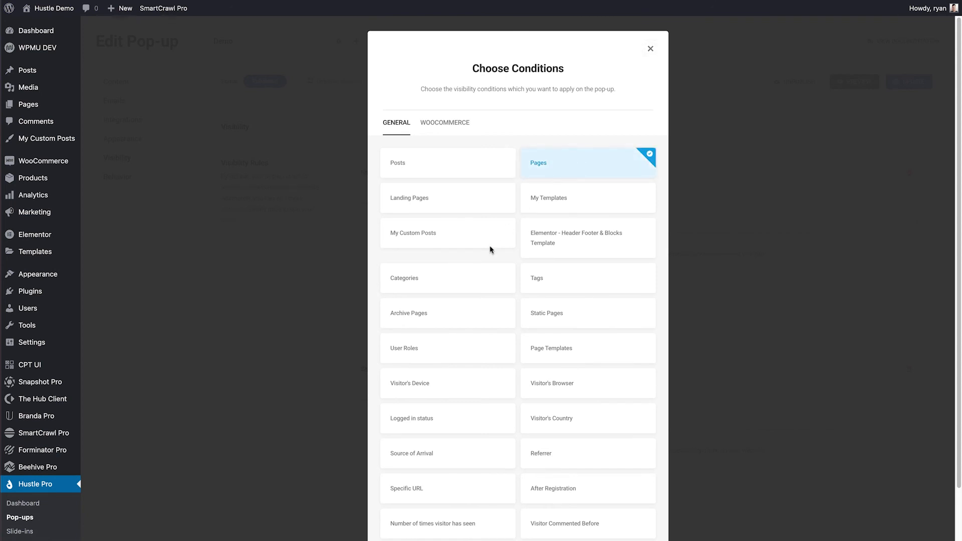
{"action": "left_click", "coordinate": [439, 348]}
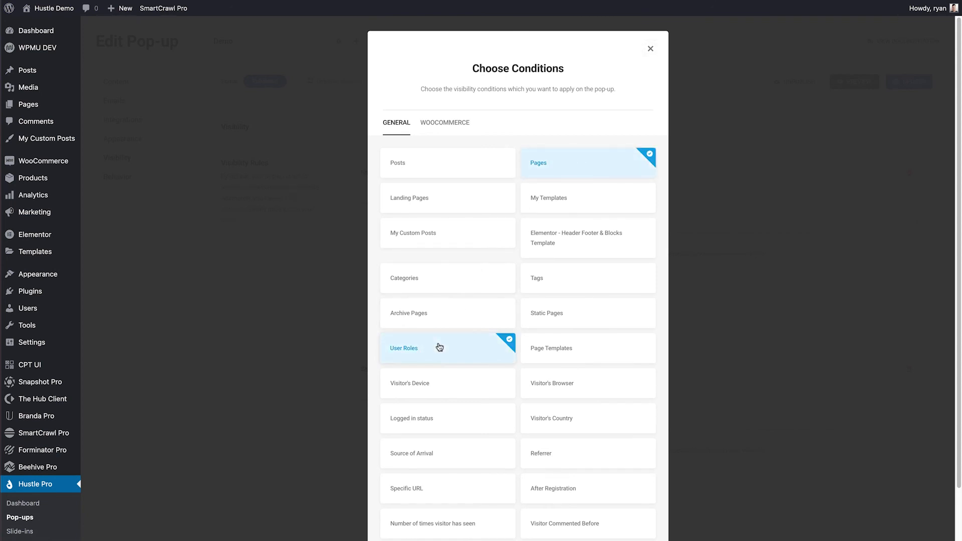
{"action": "left_click", "coordinate": [444, 417]}
{"action": "left_click", "coordinate": [457, 392]}
{"action": "scroll", "coordinate": [619, 501], "scroll_direction": "down", "scroll_amount": 2}
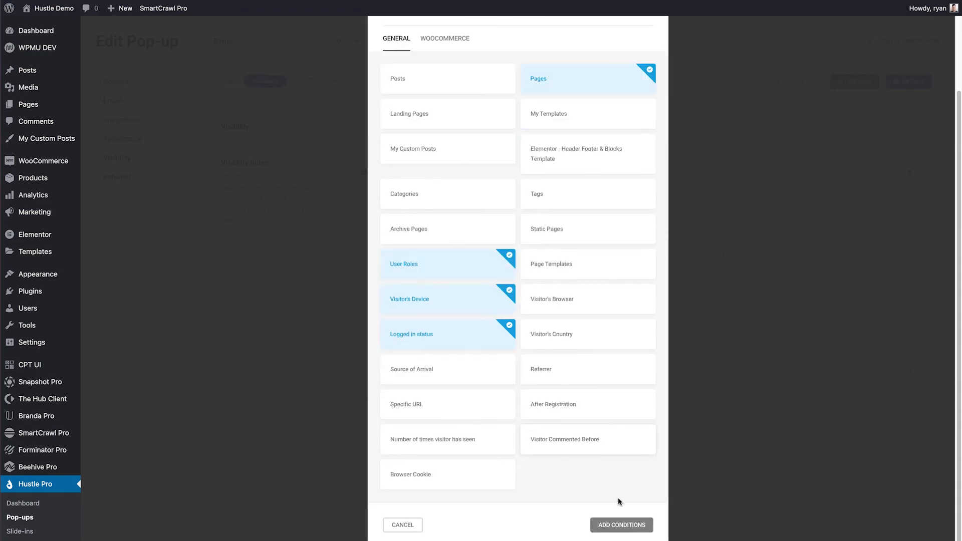
{"action": "left_click", "coordinate": [621, 524]}
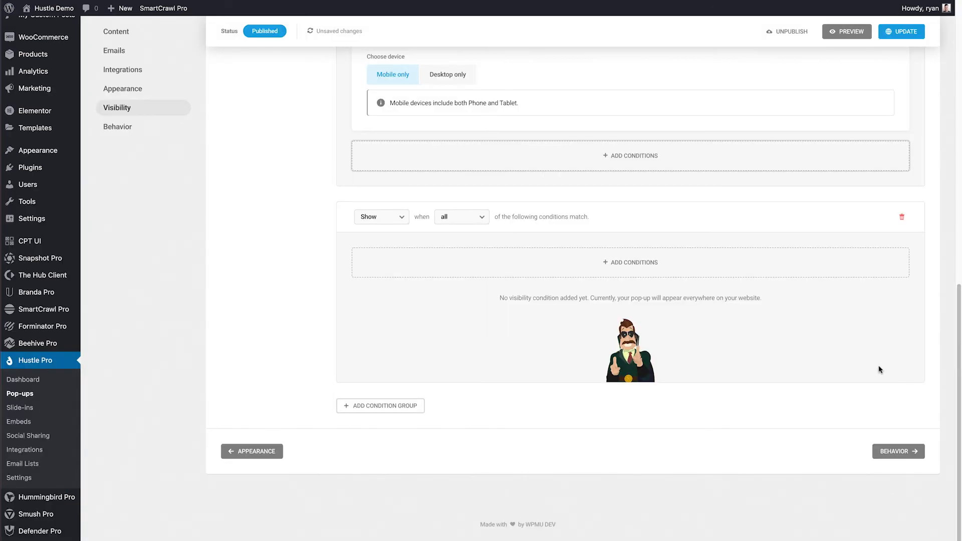
Add Pages and Logged in status conditions to the second, empty condition group.
{"action": "left_click", "coordinate": [527, 263]}
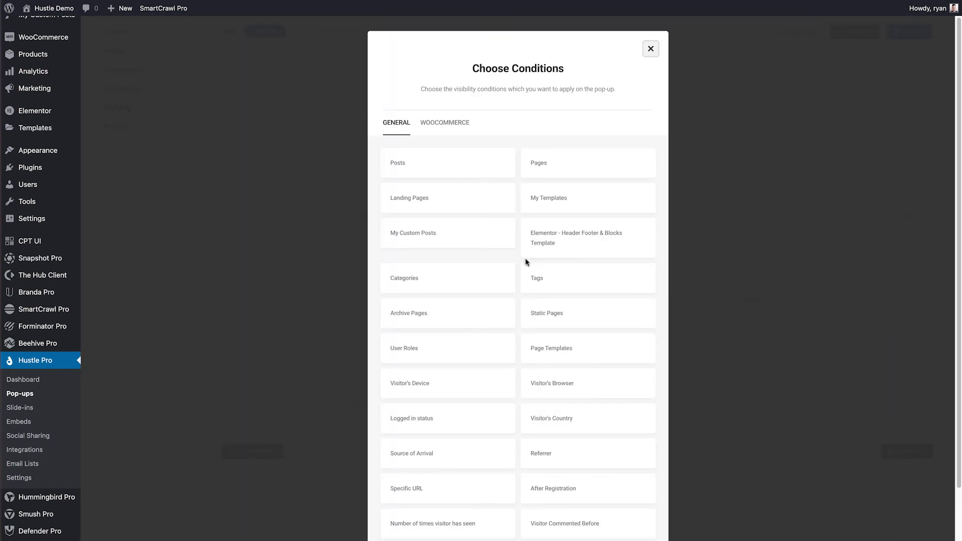
{"action": "left_click", "coordinate": [543, 166]}
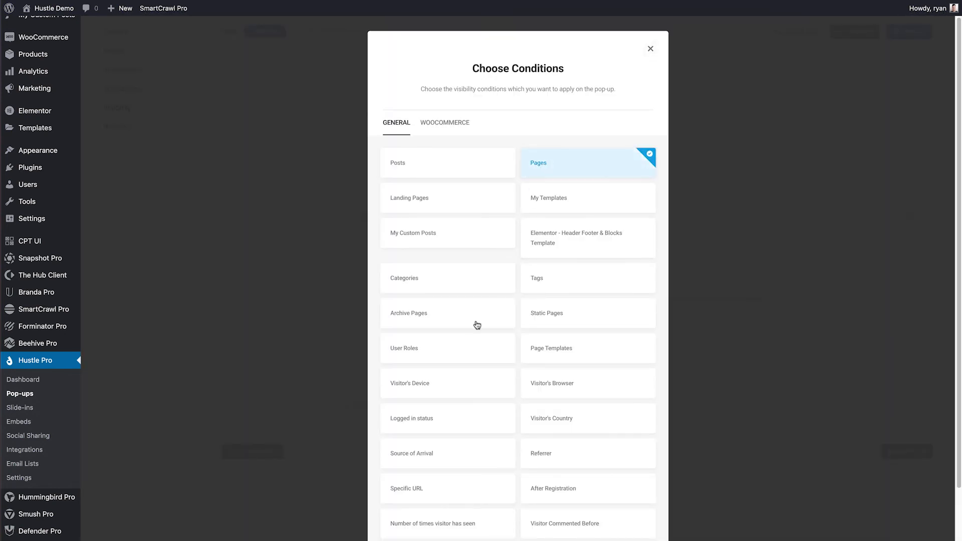
{"action": "left_click", "coordinate": [440, 424]}
{"action": "scroll", "coordinate": [576, 411], "scroll_direction": "down", "scroll_amount": 3}
{"action": "left_click", "coordinate": [617, 523]}
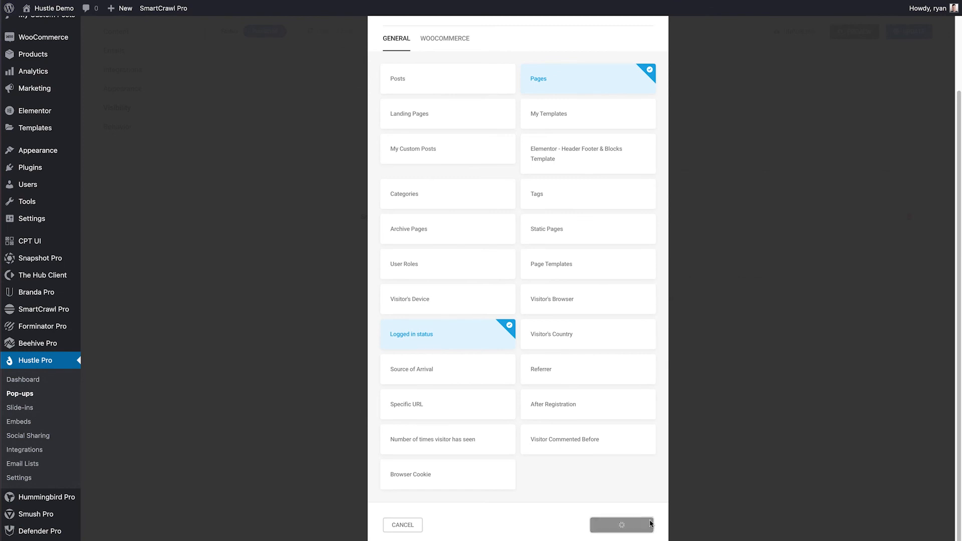
In the first condition group, limit Pages to only My account and User Roles to only Author.
{"action": "scroll", "coordinate": [783, 387], "scroll_direction": "up", "scroll_amount": 10}
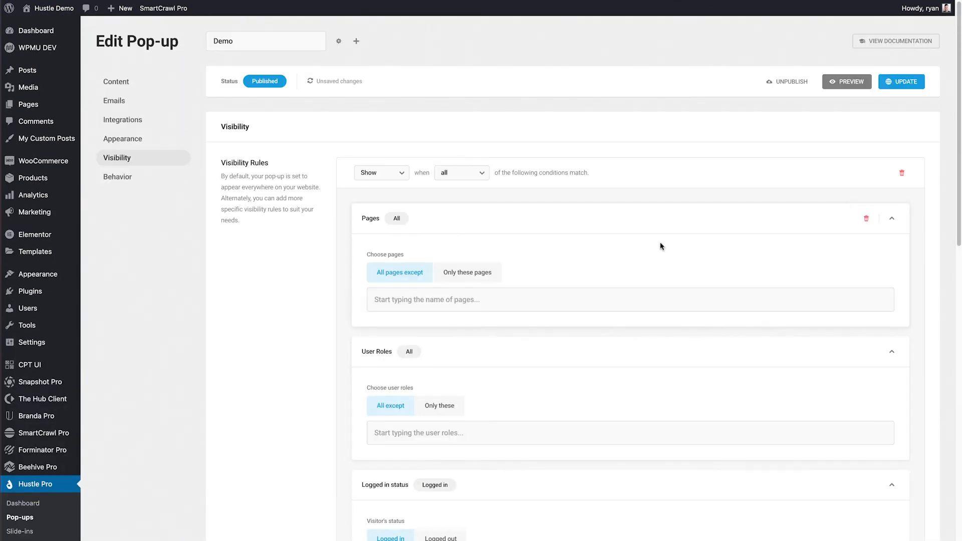
{"action": "left_click", "coordinate": [472, 273]}
{"action": "left_click", "coordinate": [473, 299]}
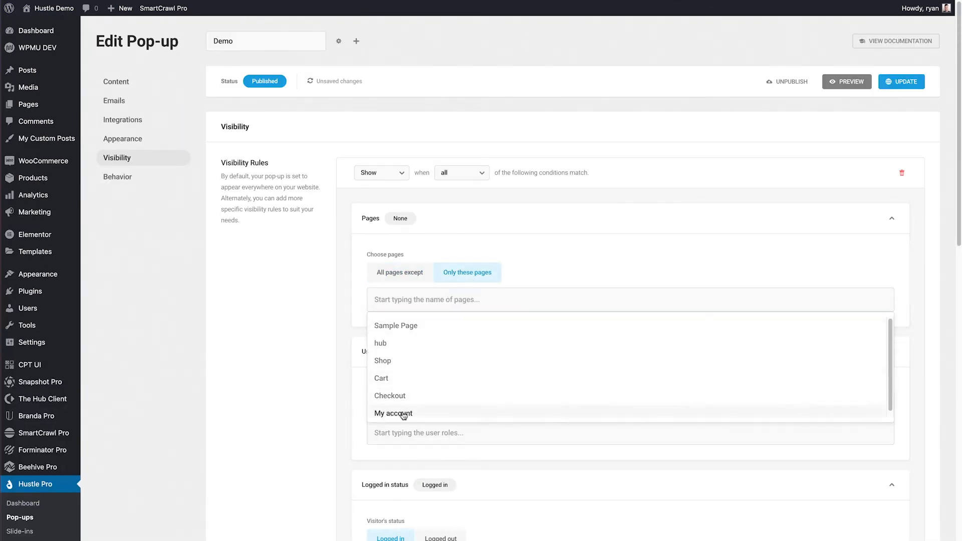
{"action": "left_click", "coordinate": [386, 412]}
{"action": "scroll", "coordinate": [314, 354], "scroll_direction": "down", "scroll_amount": 3}
{"action": "left_click", "coordinate": [437, 234]}
{"action": "left_click", "coordinate": [451, 260]}
{"action": "left_click", "coordinate": [438, 328]}
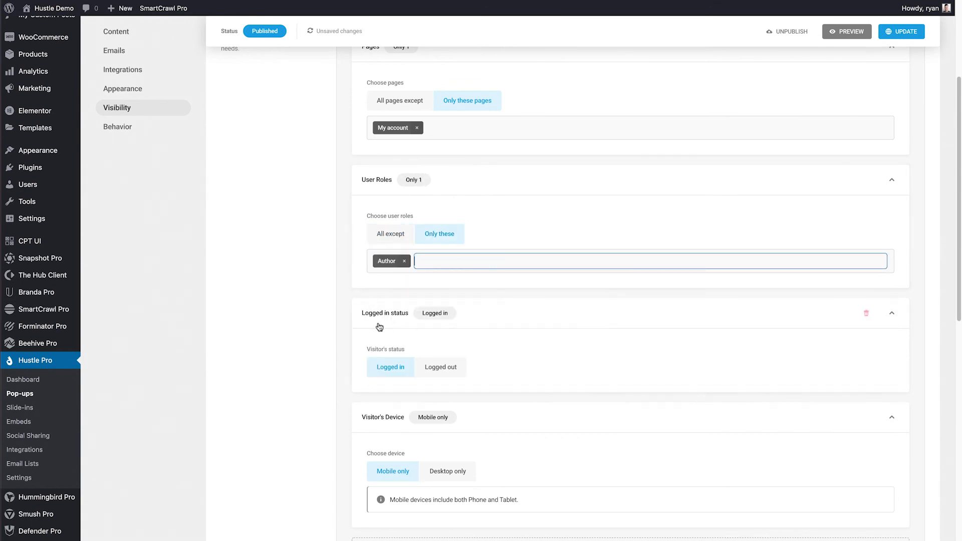
In the second condition group, limit Pages to only Sample Page and set the visitor's status to Logged out.
{"action": "scroll", "coordinate": [304, 319], "scroll_direction": "down", "scroll_amount": 2}
{"action": "scroll", "coordinate": [338, 346], "scroll_direction": "down", "scroll_amount": 5}
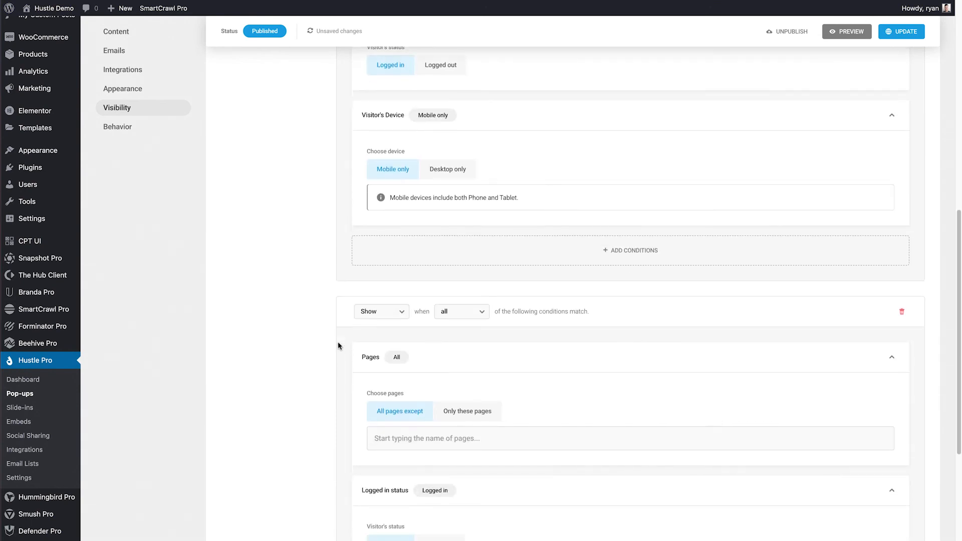
{"action": "left_click", "coordinate": [445, 327]}
{"action": "left_click", "coordinate": [440, 344]}
{"action": "left_click", "coordinate": [396, 369]}
{"action": "scroll", "coordinate": [305, 348], "scroll_direction": "down", "scroll_amount": 2}
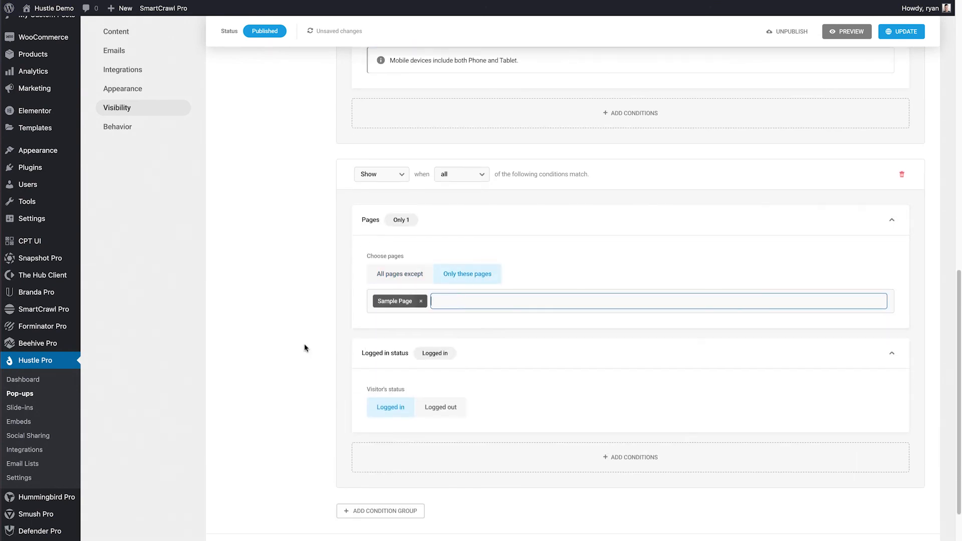
{"action": "left_click", "coordinate": [438, 372]}
{"action": "scroll", "coordinate": [912, 344], "scroll_direction": "down", "scroll_amount": 1}
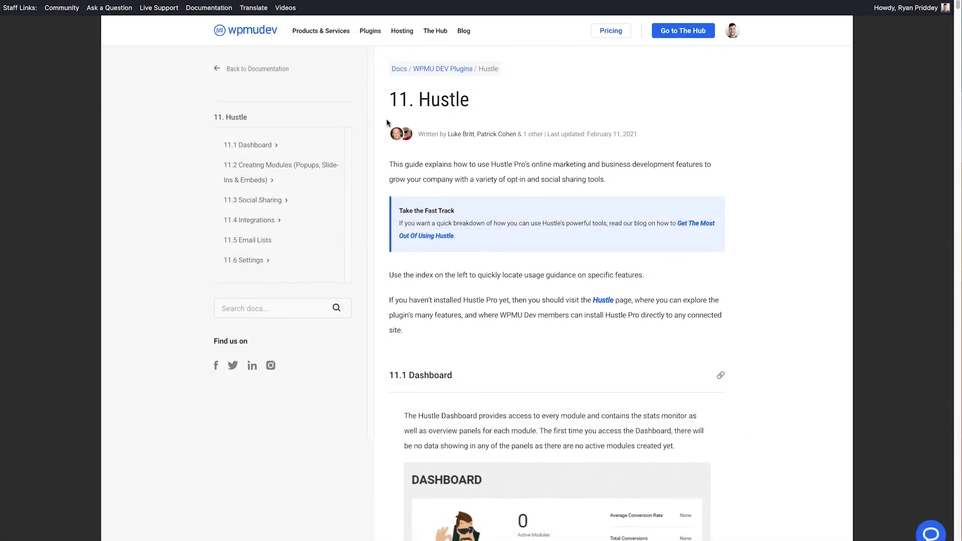
View the Creating Modules and Social Sharing sections in the WPMU DEV Hustle documentation, and open the support request options in The Hub.
{"action": "left_click", "coordinate": [293, 168]}
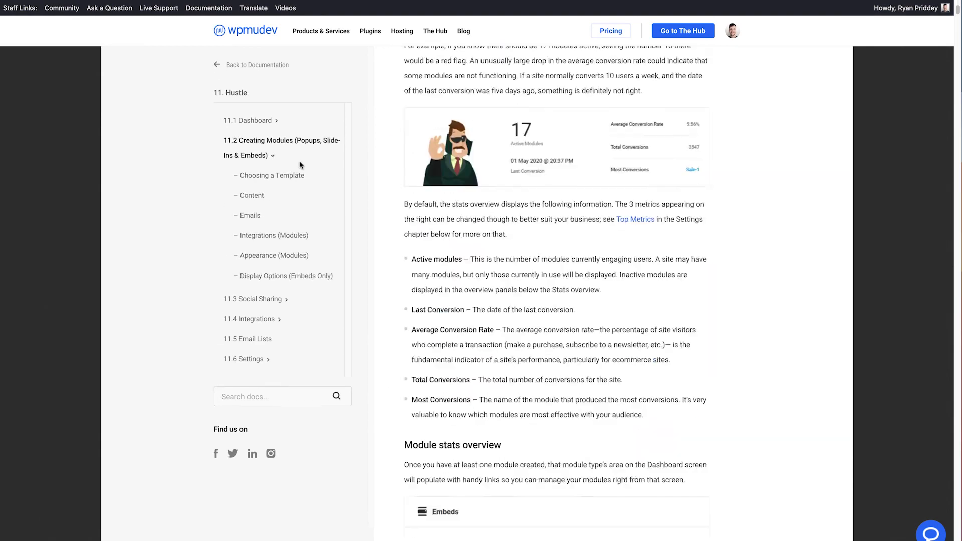
{"action": "left_click", "coordinate": [278, 297]}
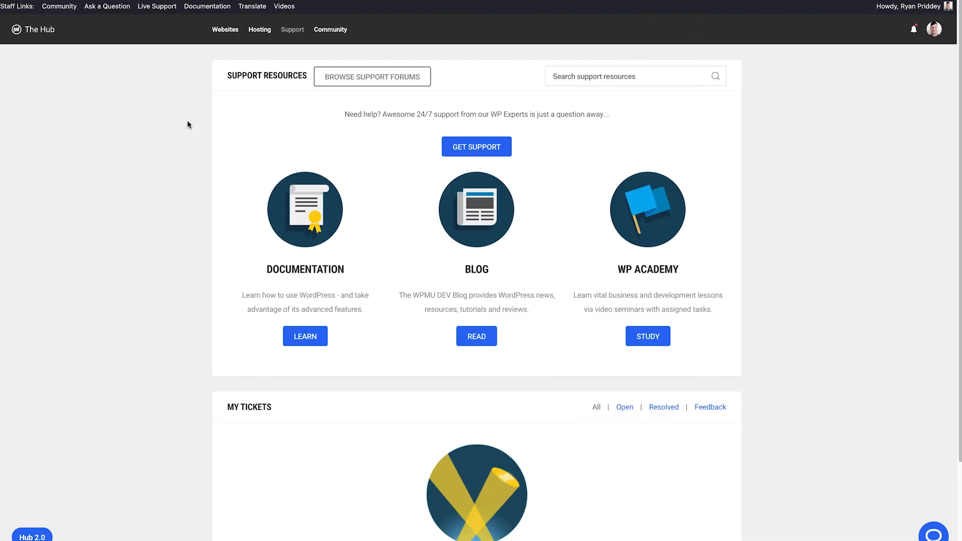
{"action": "left_click", "coordinate": [485, 154]}
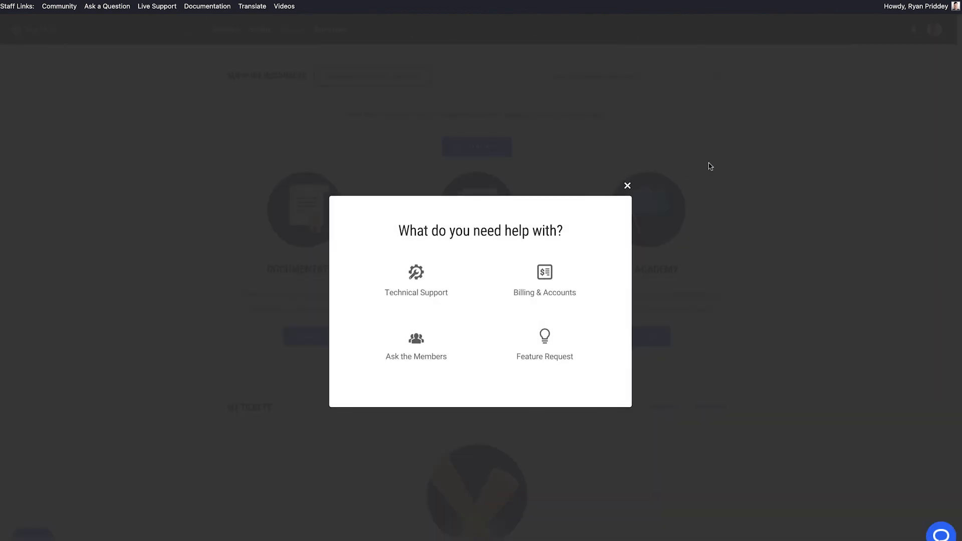